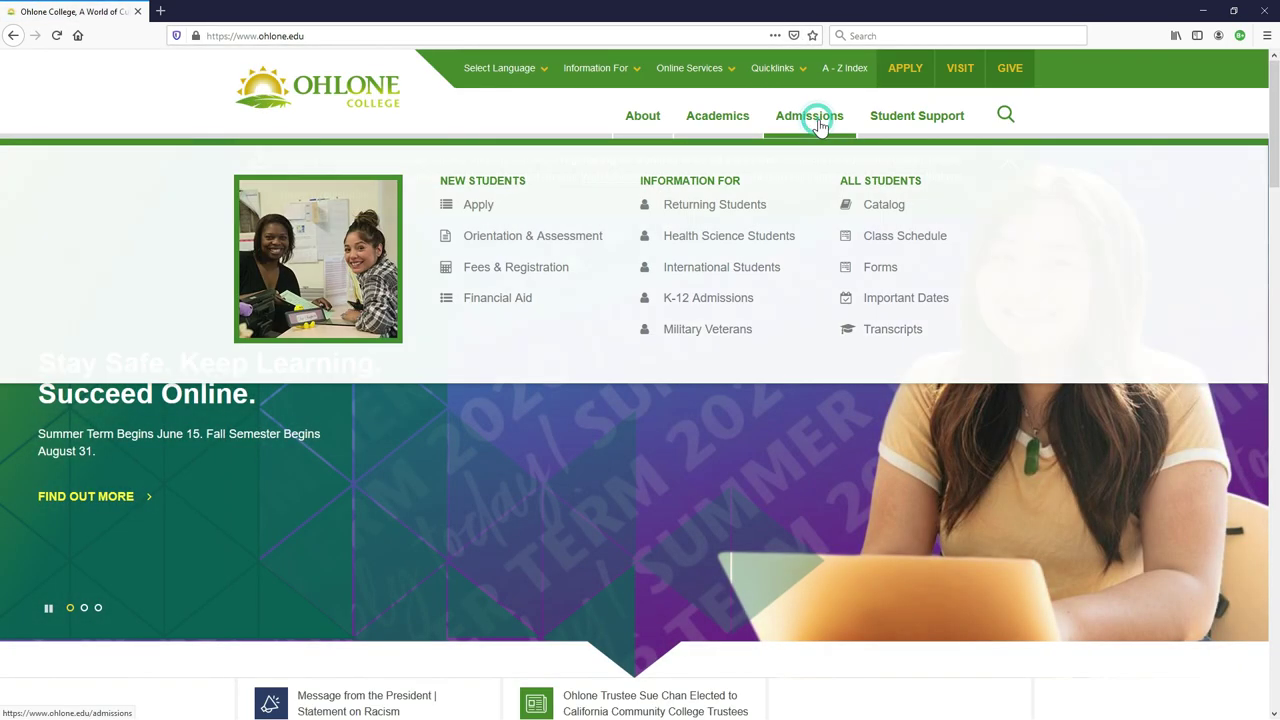
# - Open the New Students Apply page and scroll to the Step 1 and Step 2 enrollment instructions
pyautogui.click(485, 205)
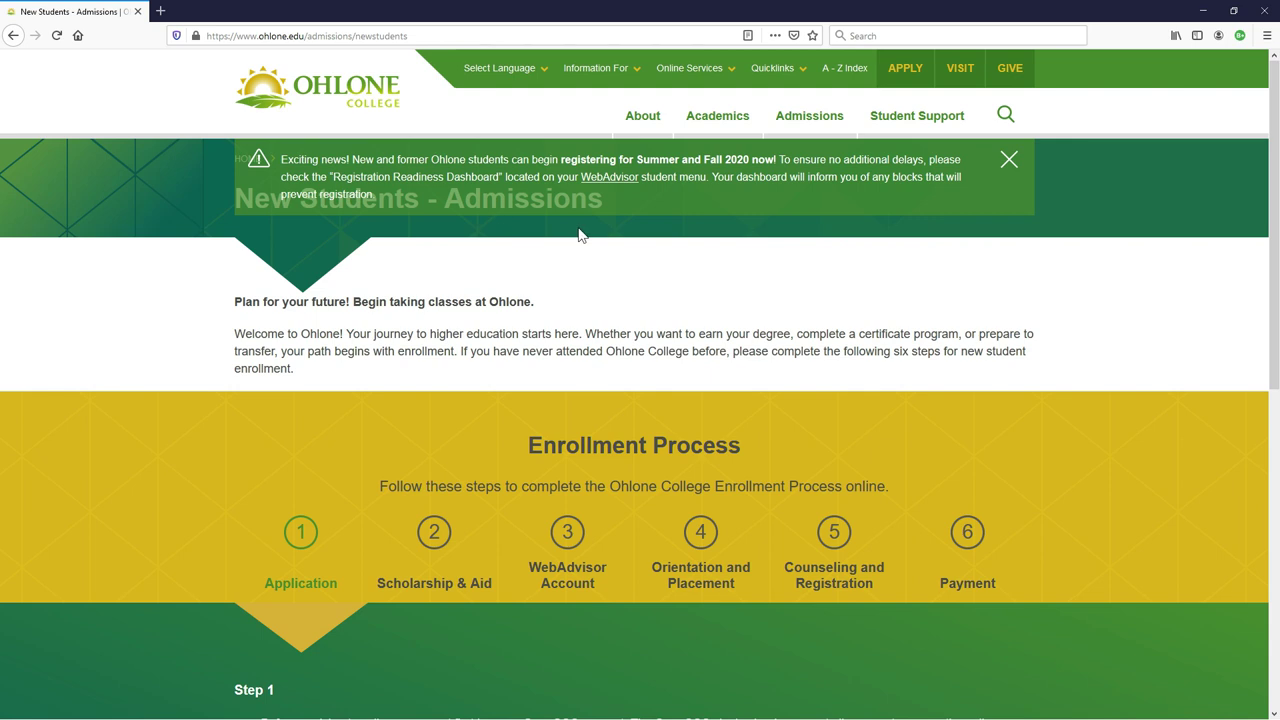
pyautogui.scroll(-2, 603, 275)
pyautogui.scroll(-1, 603, 275)
pyautogui.scroll(-1, 603, 275)
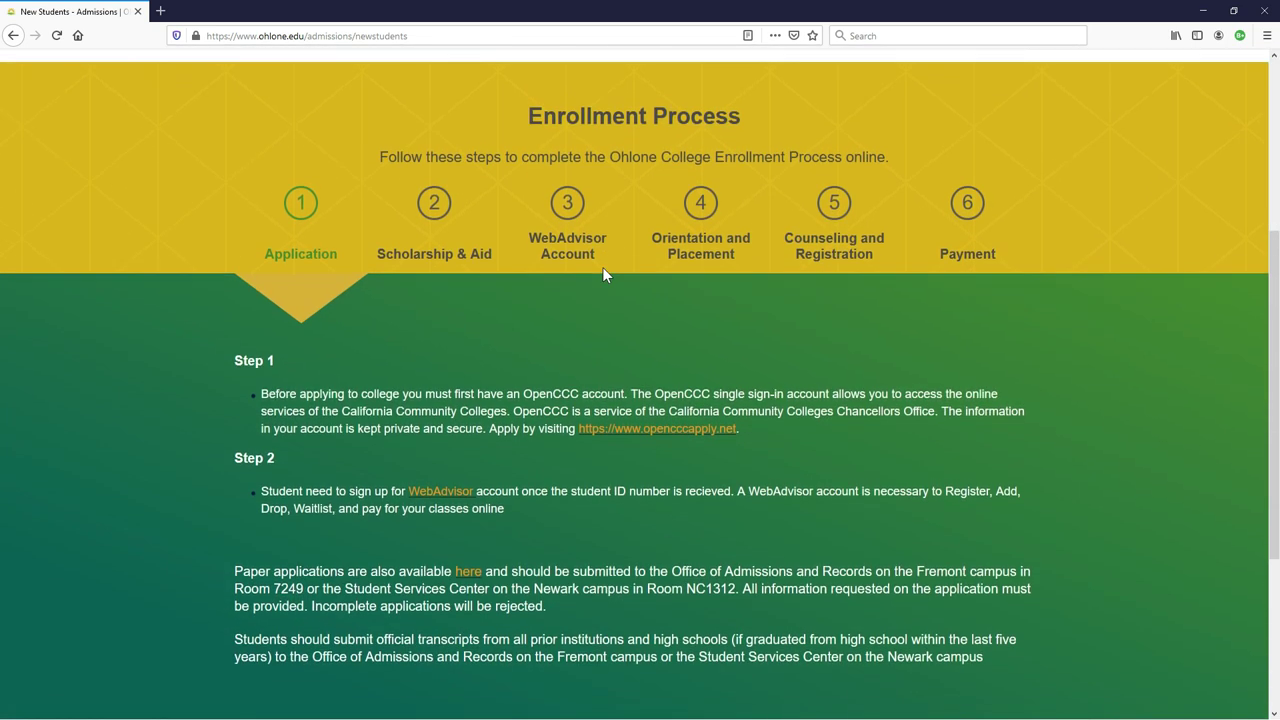
pyautogui.scroll(-1, 603, 275)
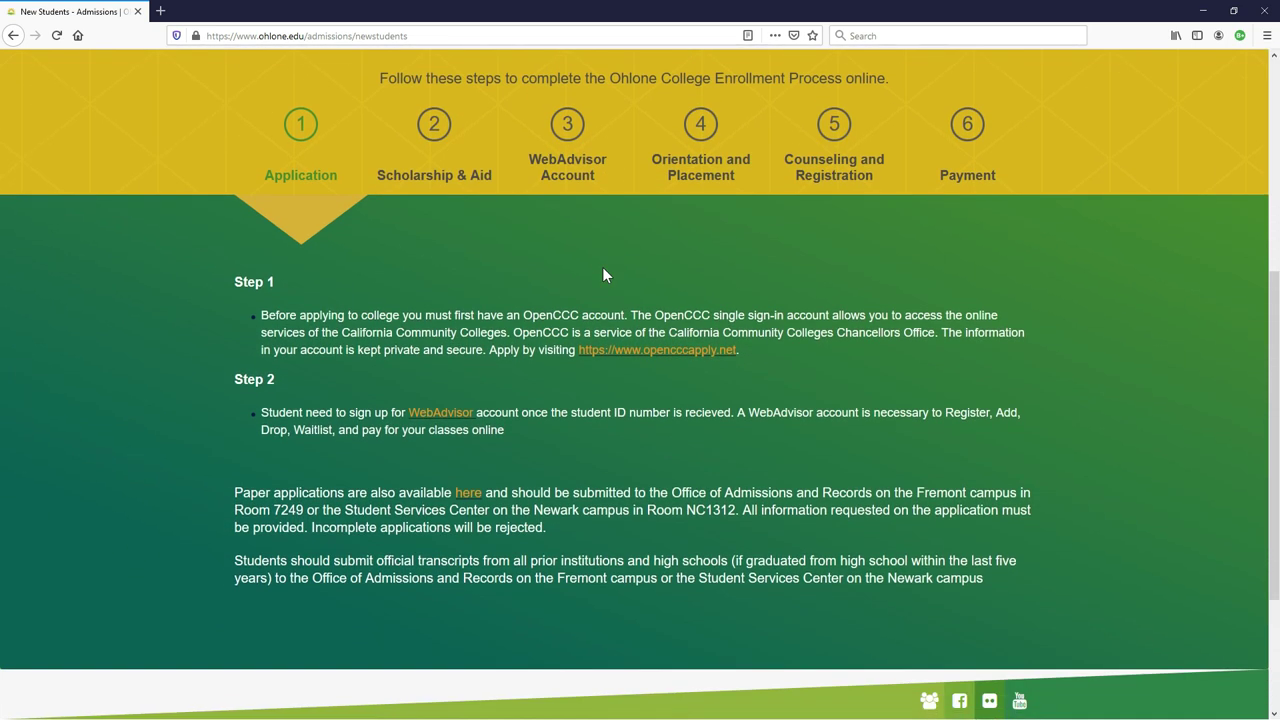
# - Go to opencccapply.net and begin creating a new OpenCCC account
pyautogui.click(669, 351)
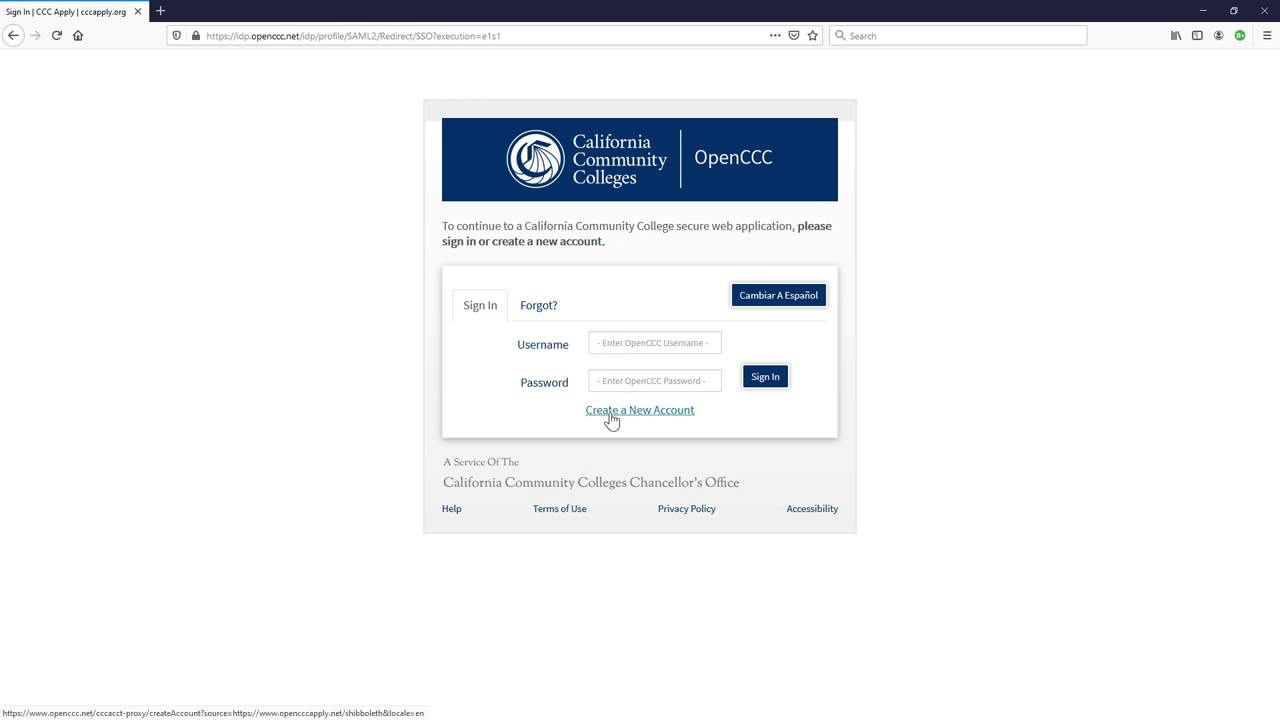
pyautogui.click(612, 412)
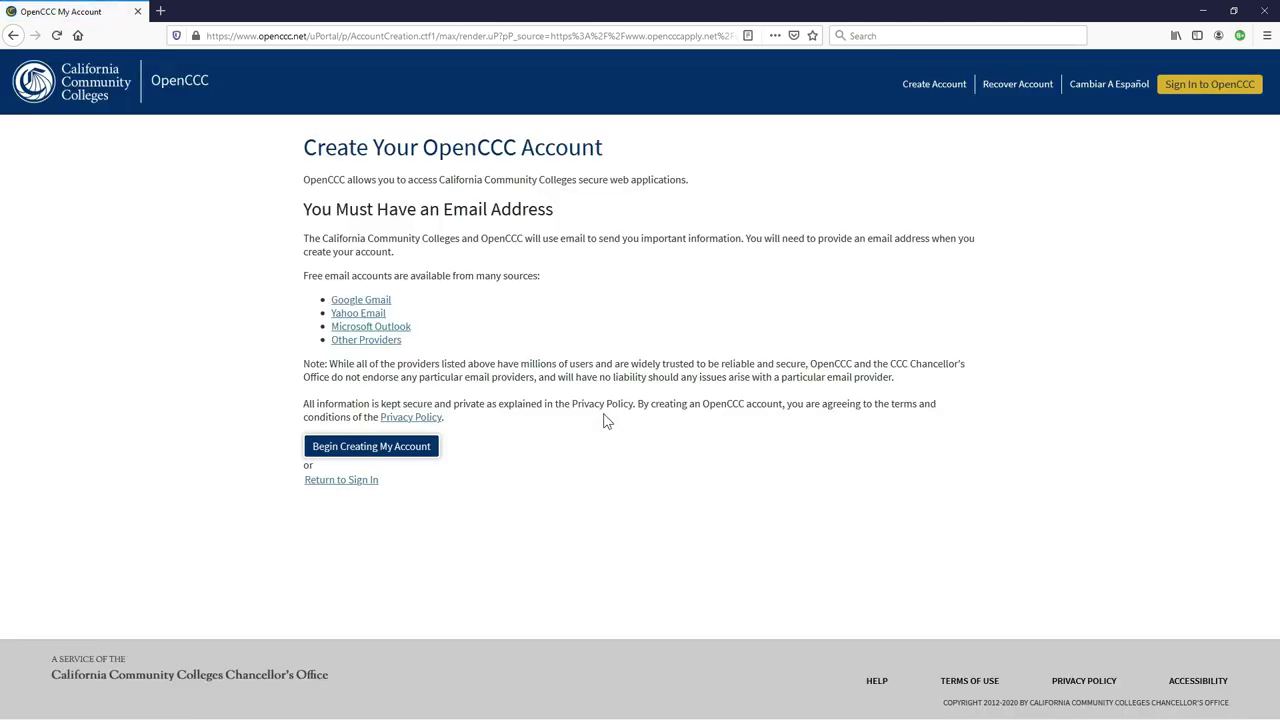
pyautogui.click(366, 450)
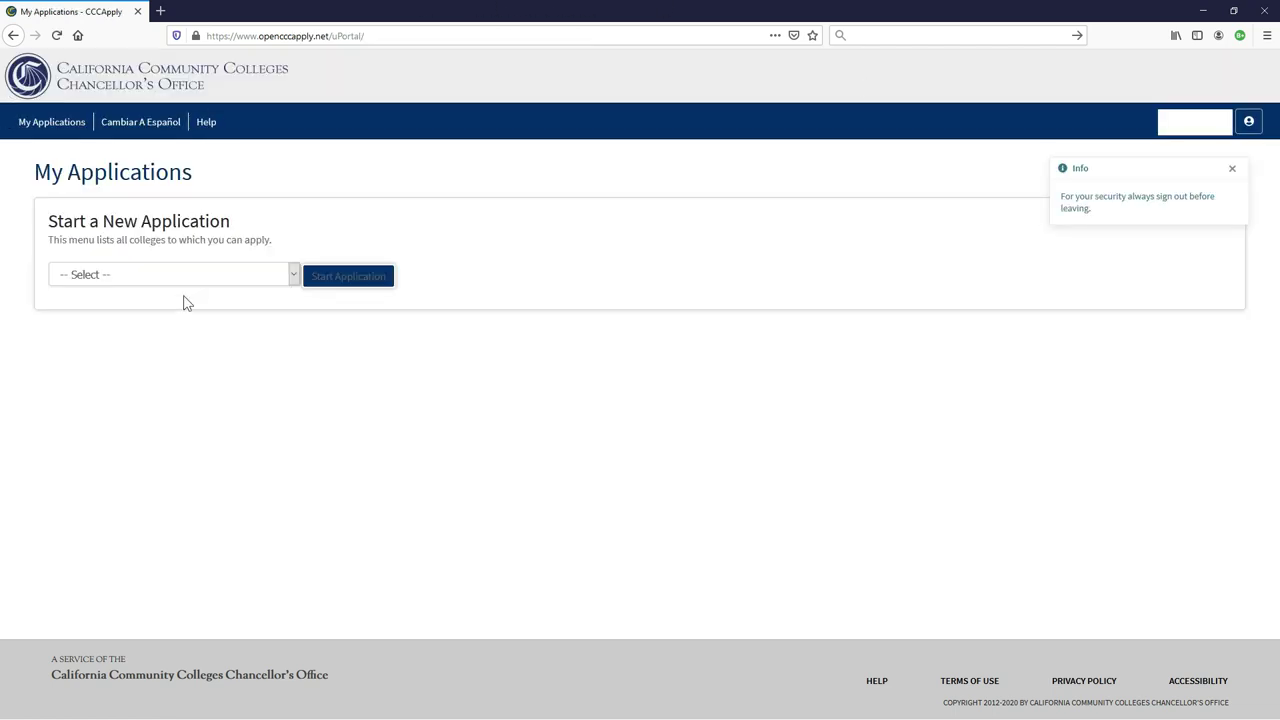
# - Choose Ohlone College from the college list to start a CCCApply application
pyautogui.click(160, 278)
pyautogui.scroll(-10, 150, 500)
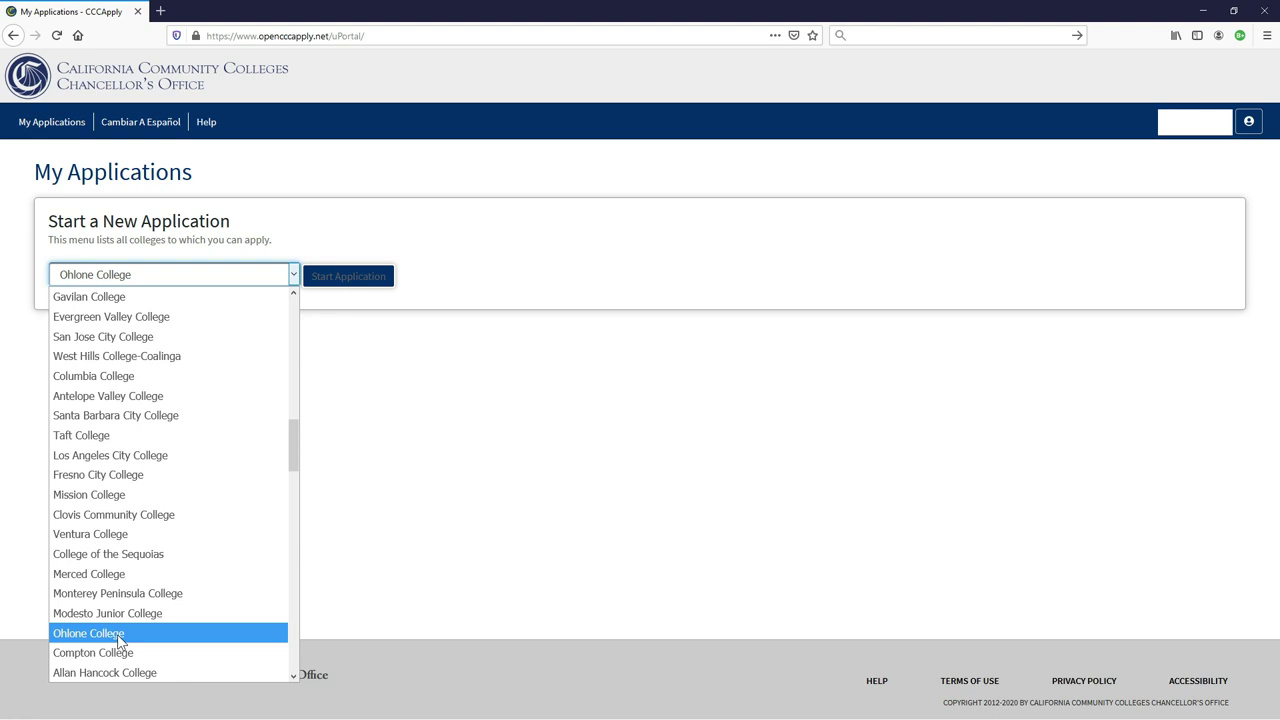
pyautogui.click(105, 631)
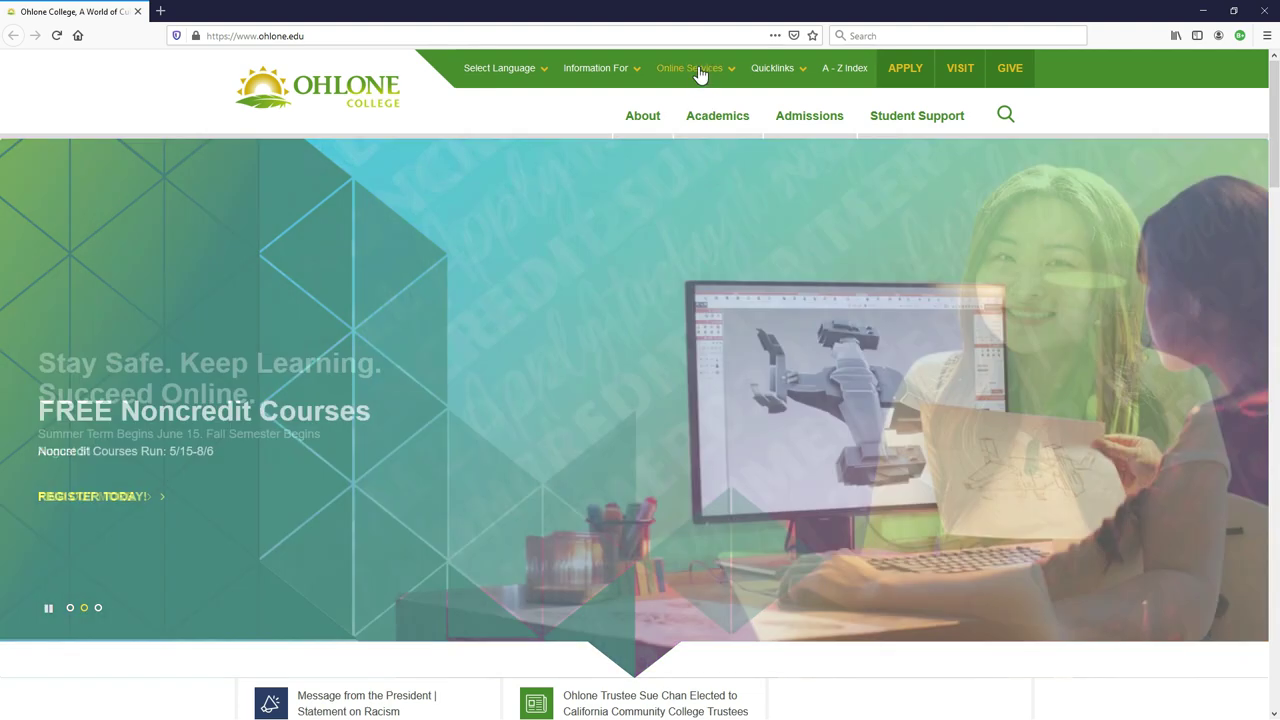
# - Go to WebAdvisor via Online Services and choose 'Sign up for WebAdvisor access'
pyautogui.click(697, 70)
pyautogui.click(688, 150)
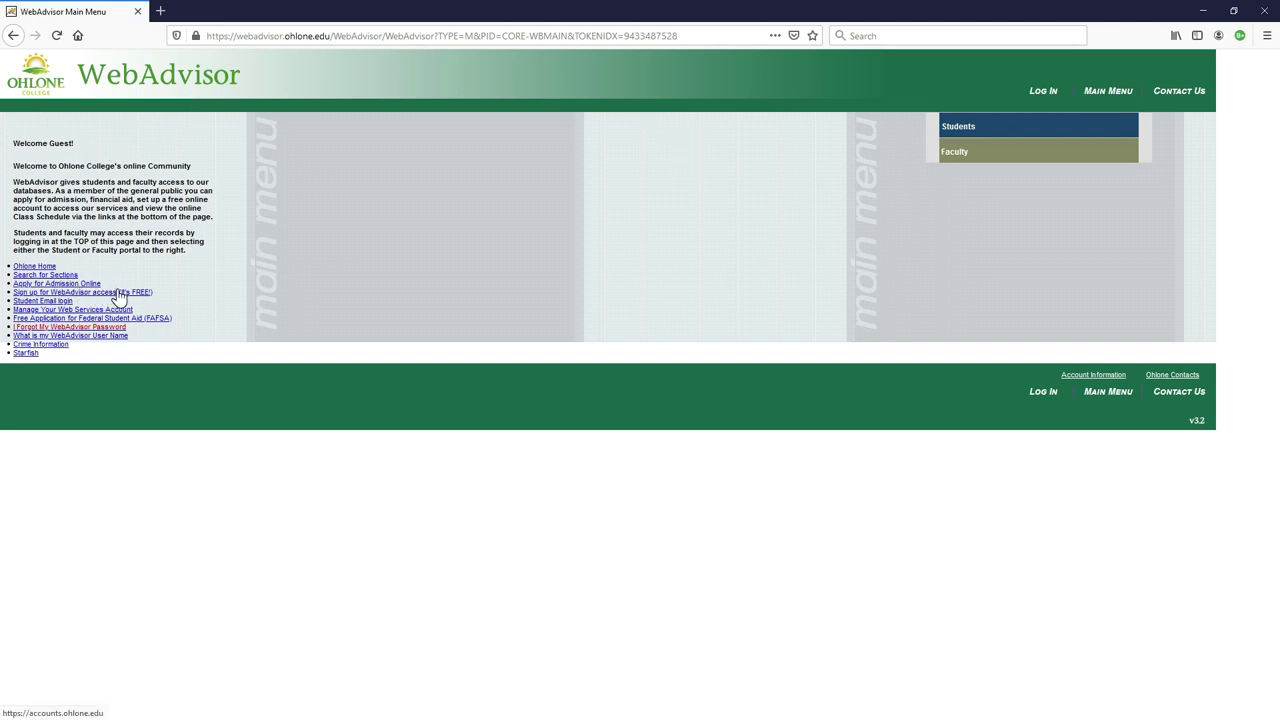
pyautogui.click(117, 291)
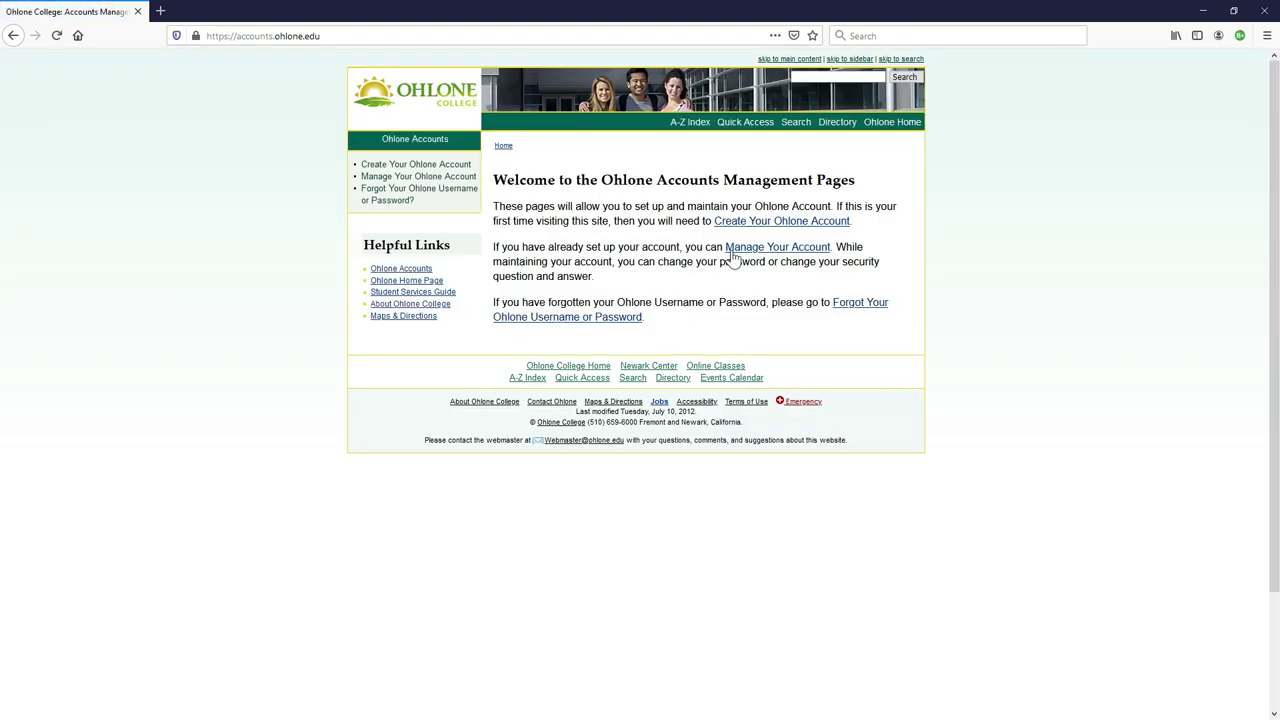
# - Choose Create Your Ohlone Account to begin setting up the new account
pyautogui.click(762, 224)
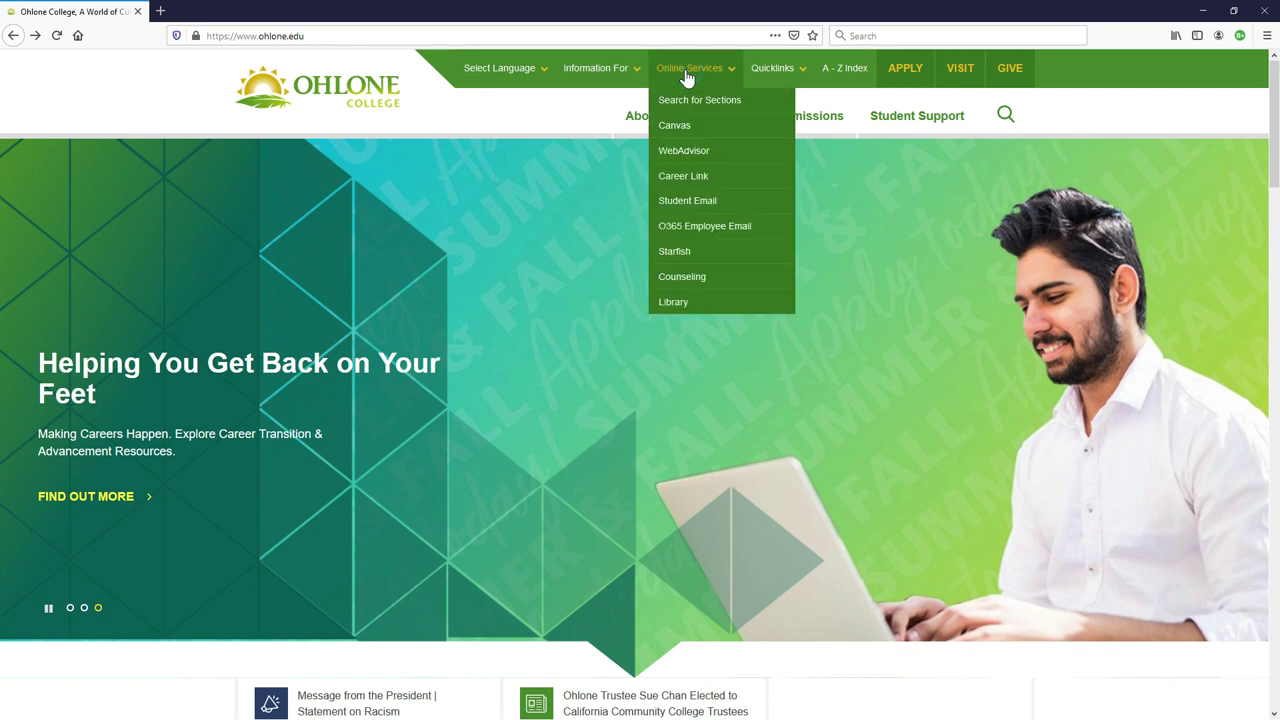
# - Log in to WebAdvisor with the new account's user ID and password
pyautogui.click(686, 160)
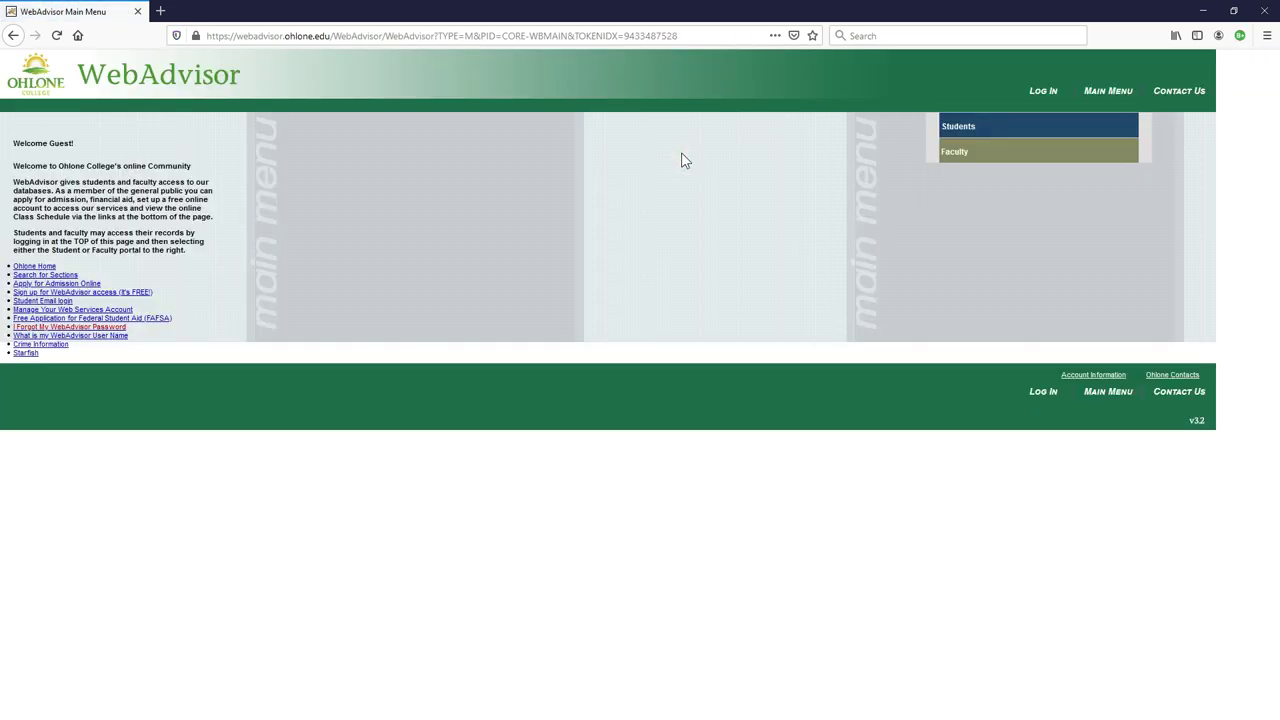
pyautogui.click(1041, 93)
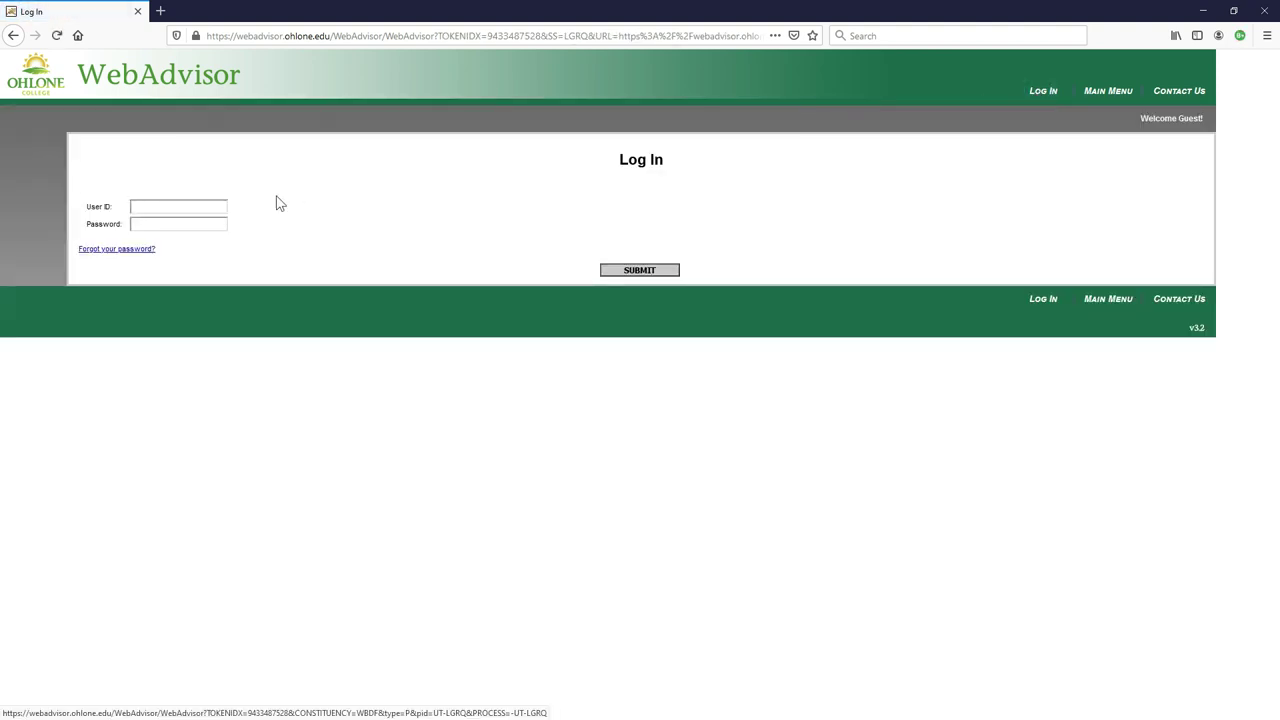
pyautogui.click(190, 206)
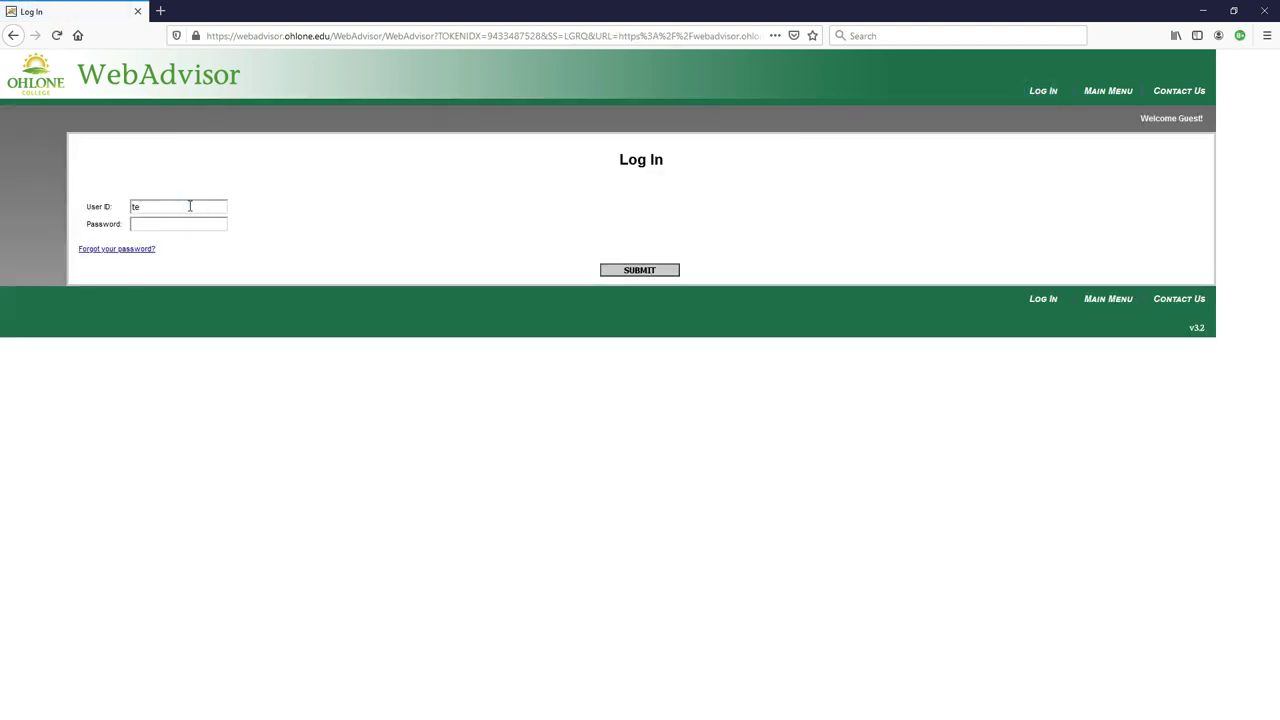
pyautogui.click(168, 222)
pyautogui.click(645, 272)
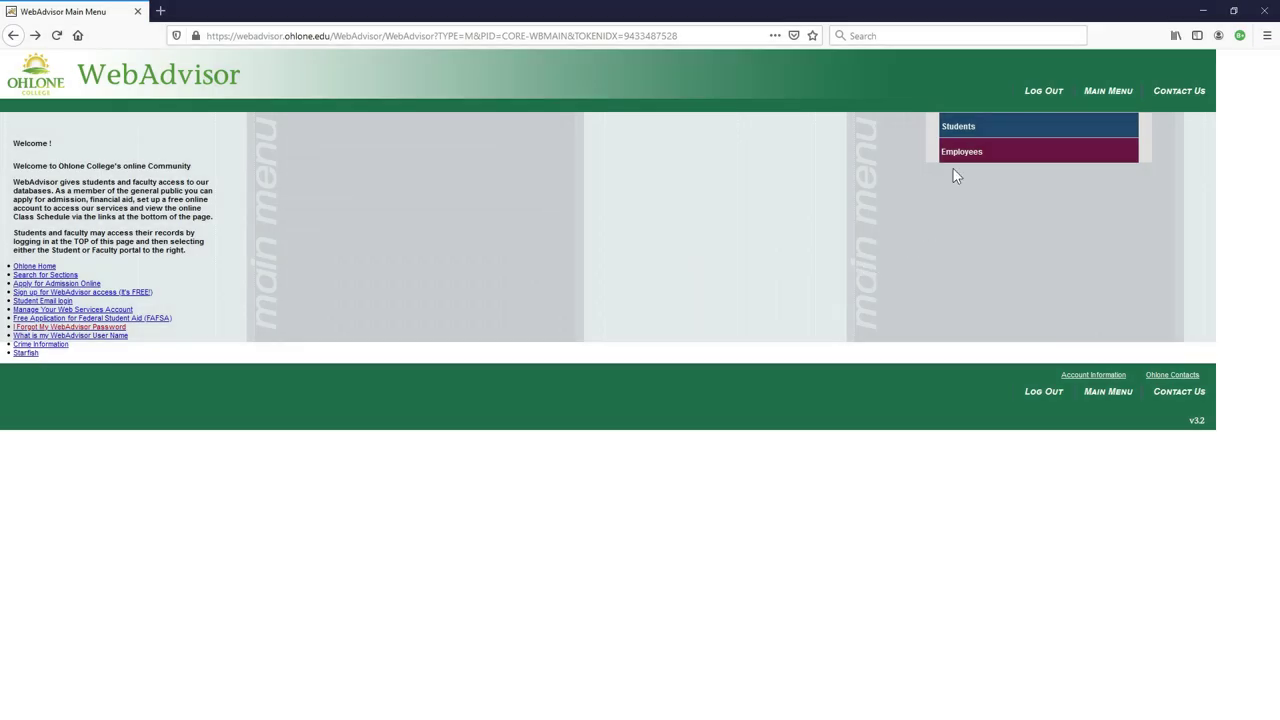
# - From the Students menu, view the Student Profile, then open Register for Sections
pyautogui.click(961, 127)
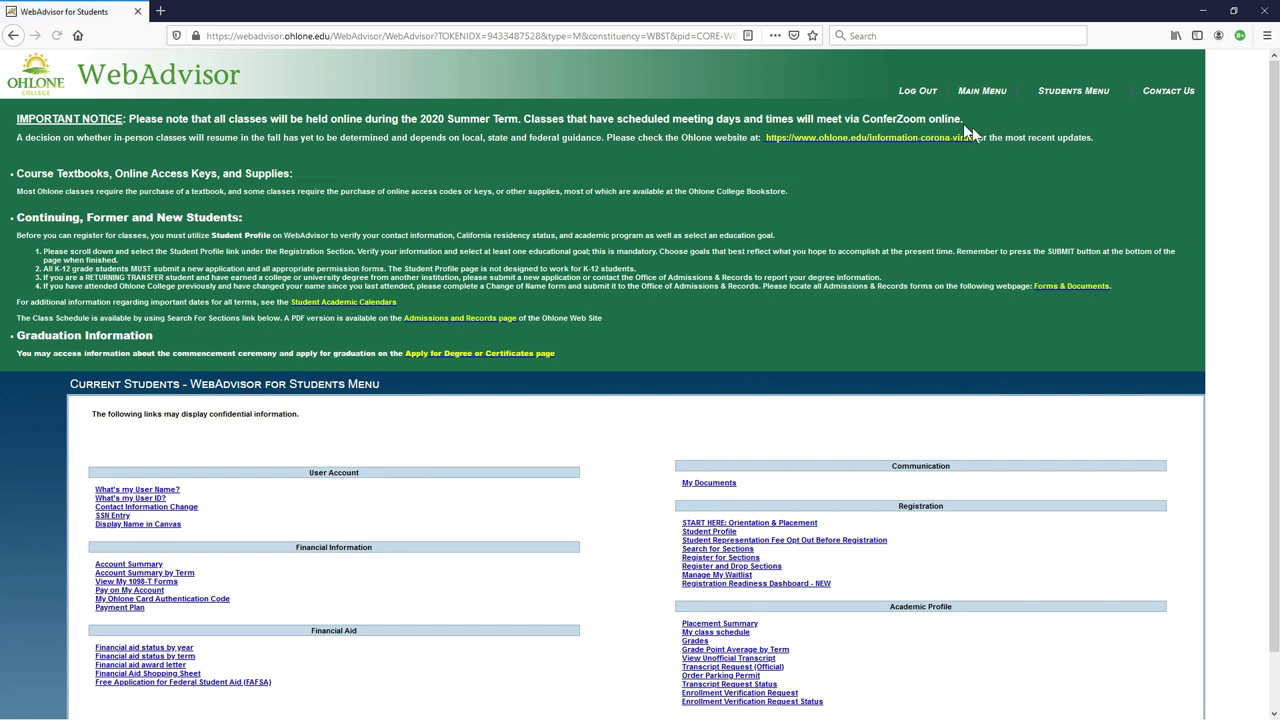
pyautogui.scroll(-1, 995, 176)
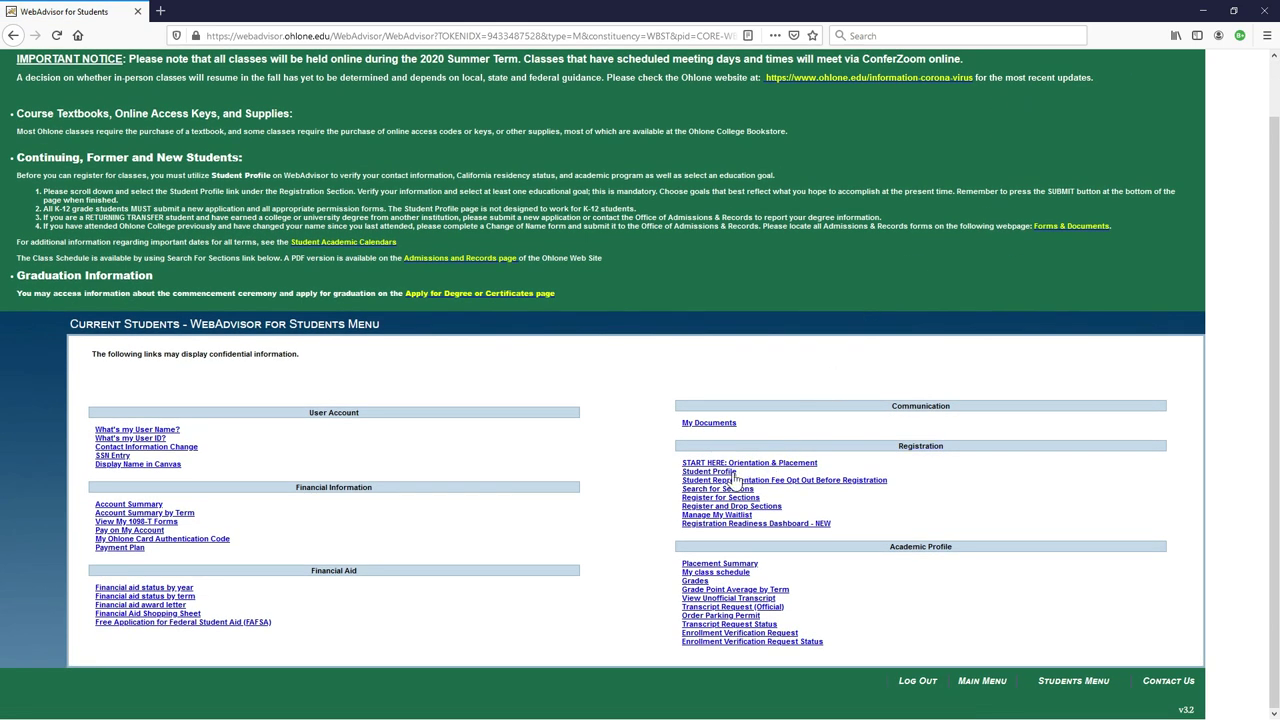
pyautogui.click(732, 473)
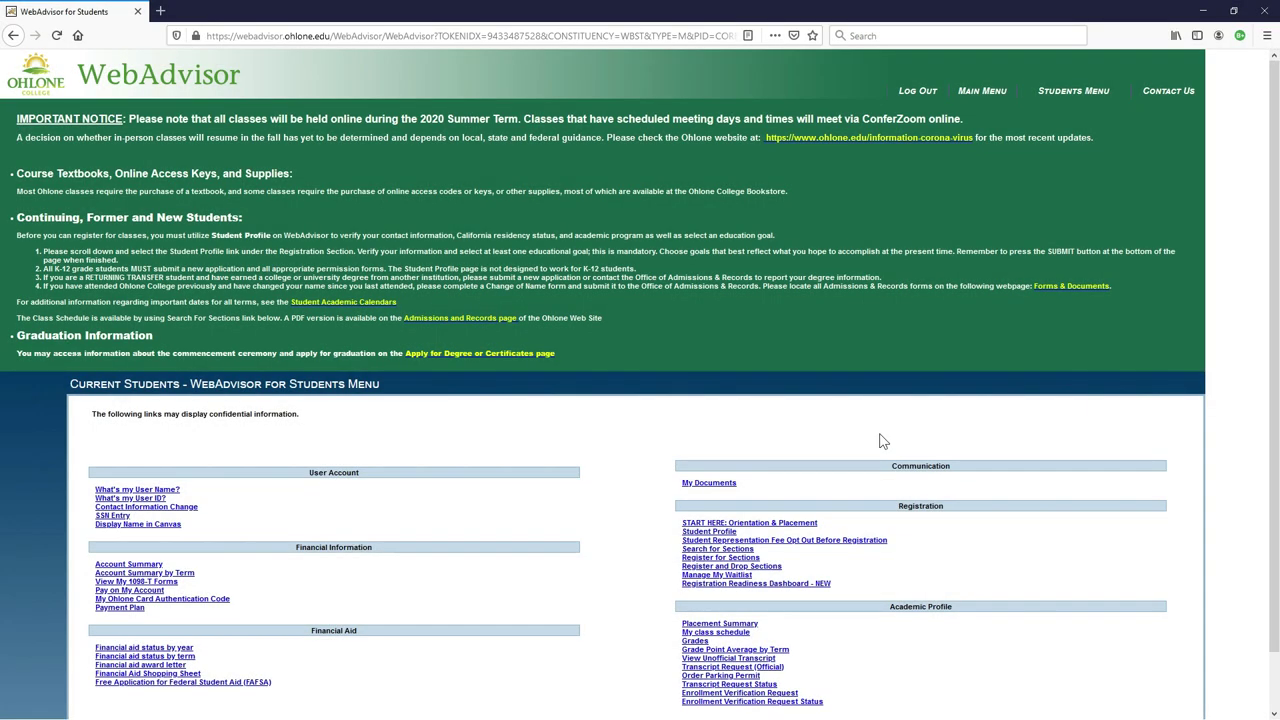
pyautogui.scroll(-2, 878, 430)
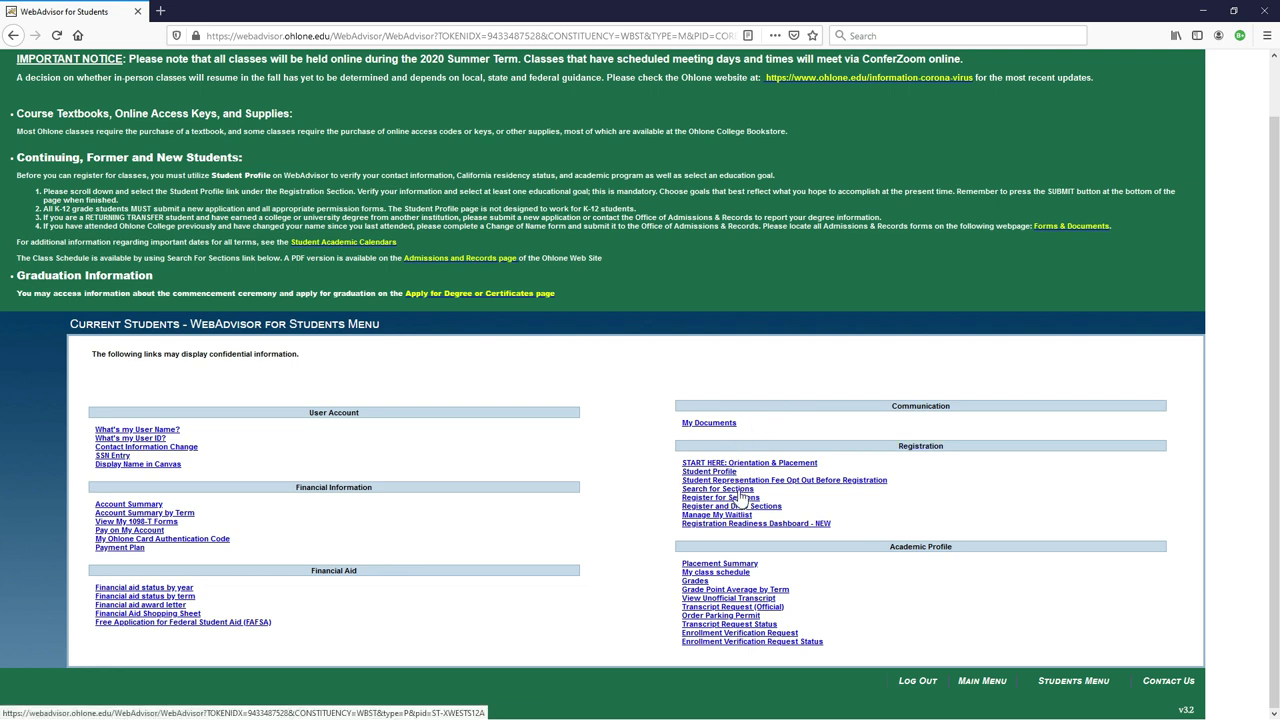
pyautogui.click(740, 497)
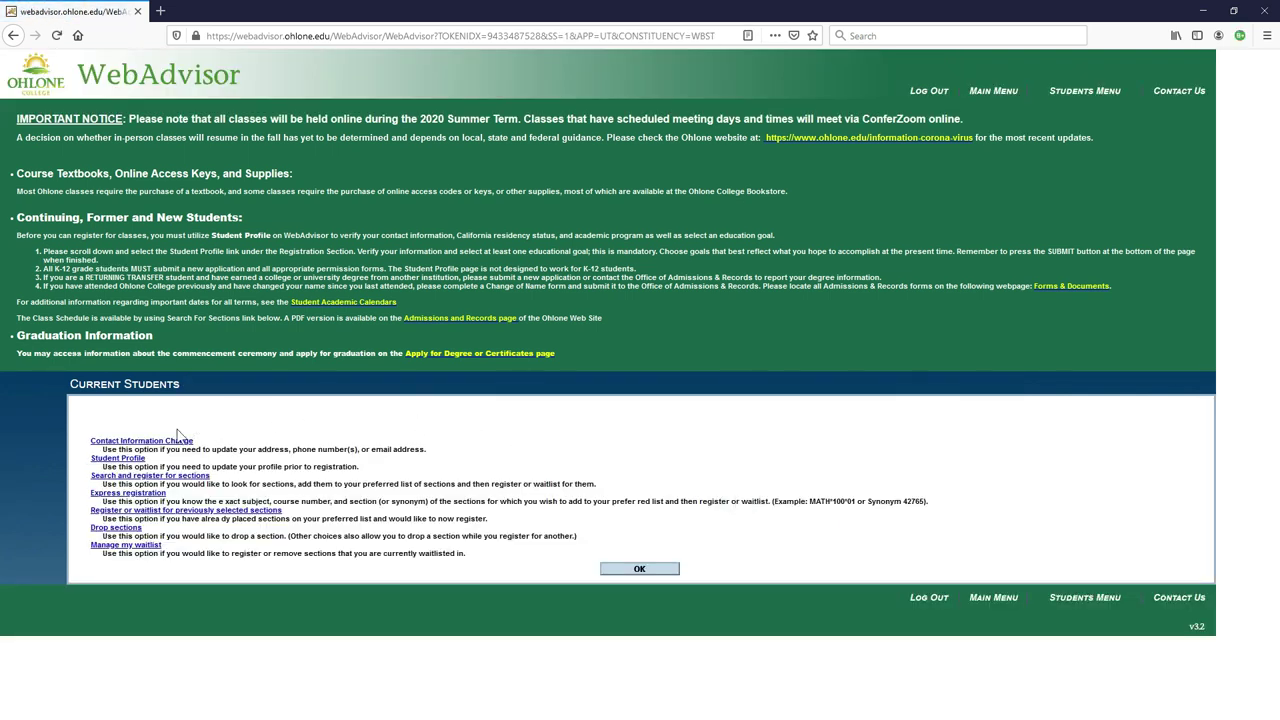
# - Search 2020 Summer Term sections using the course title keyword 'tennis'
pyautogui.click(168, 475)
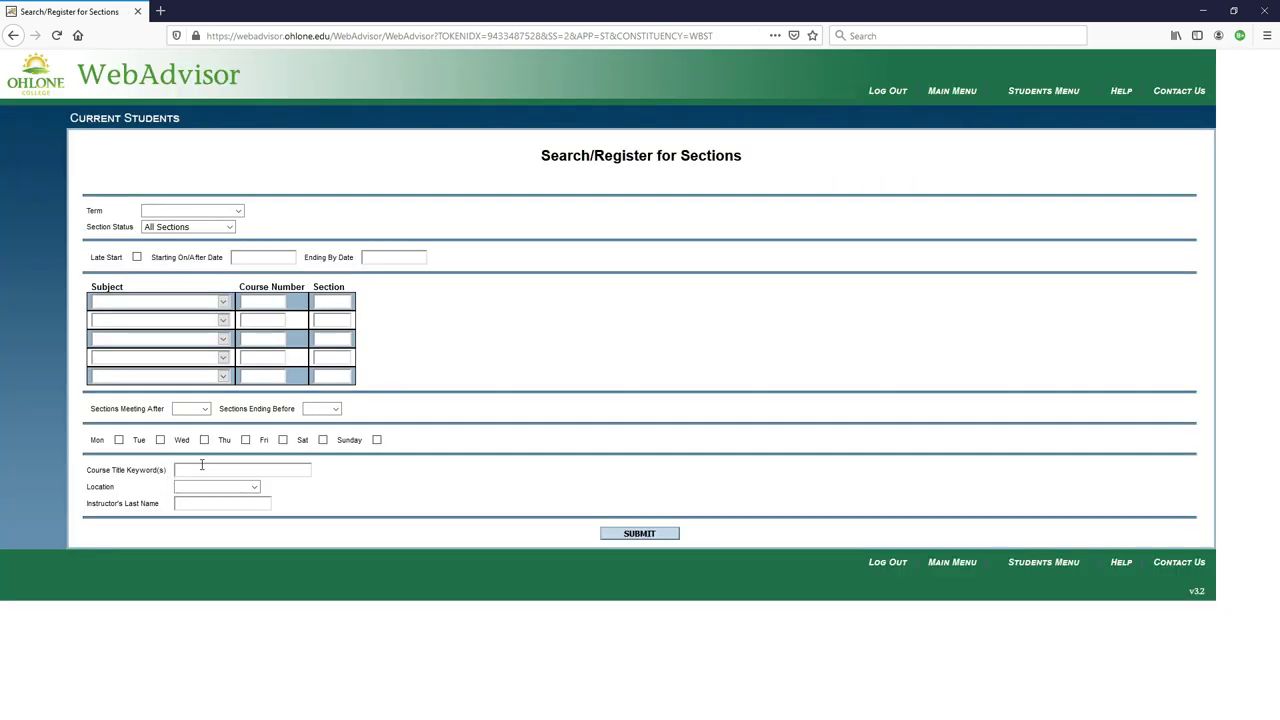
pyautogui.click(236, 211)
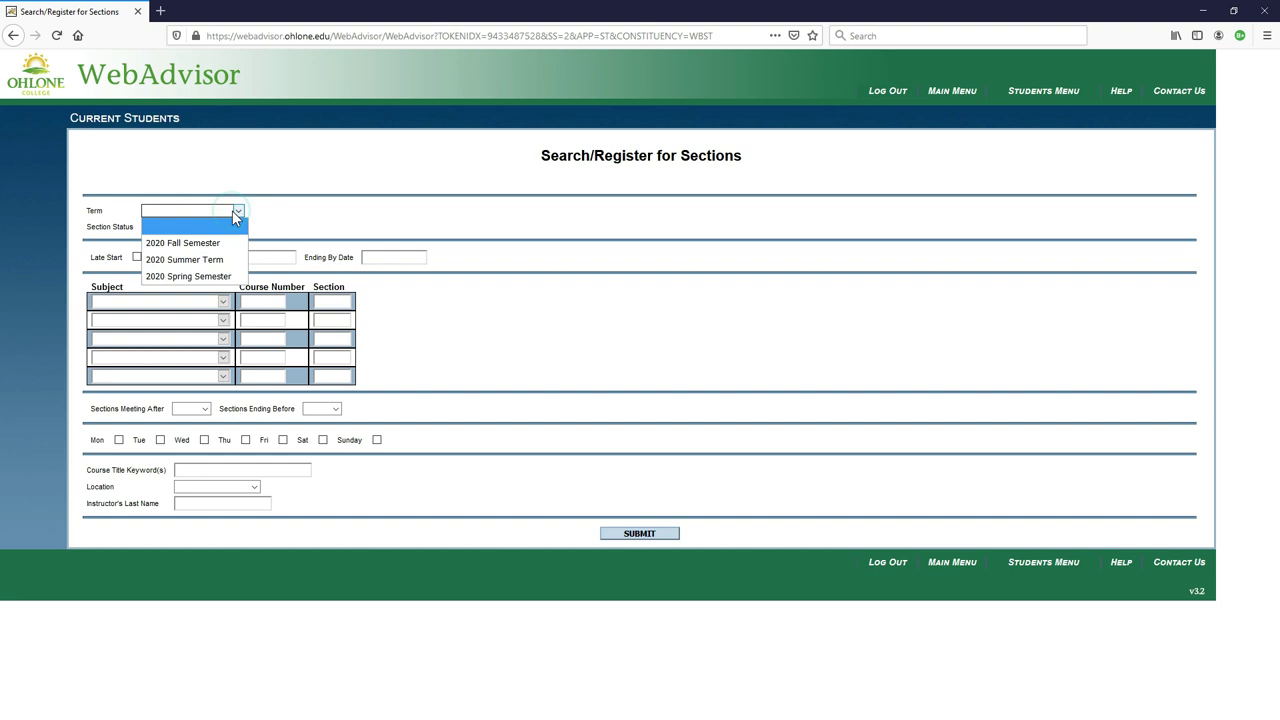
pyautogui.click(224, 260)
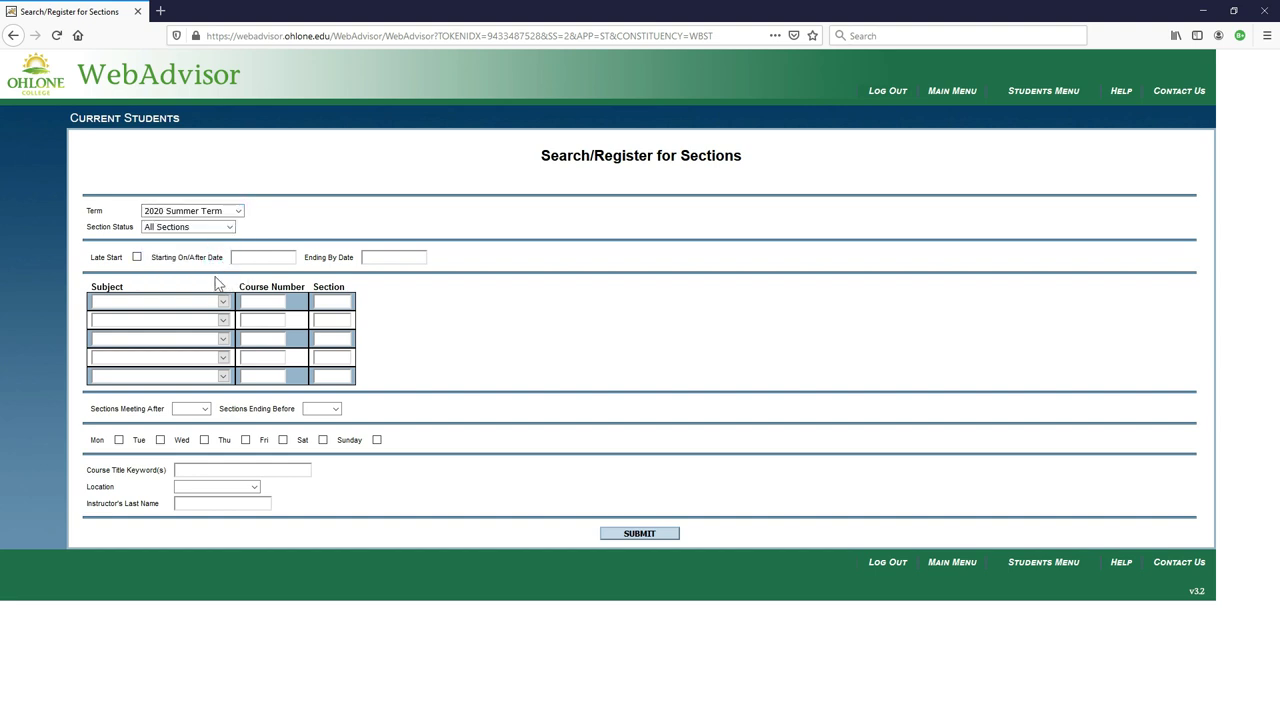
pyautogui.click(186, 471)
pyautogui.write('tennis')
pyautogui.click(640, 534)
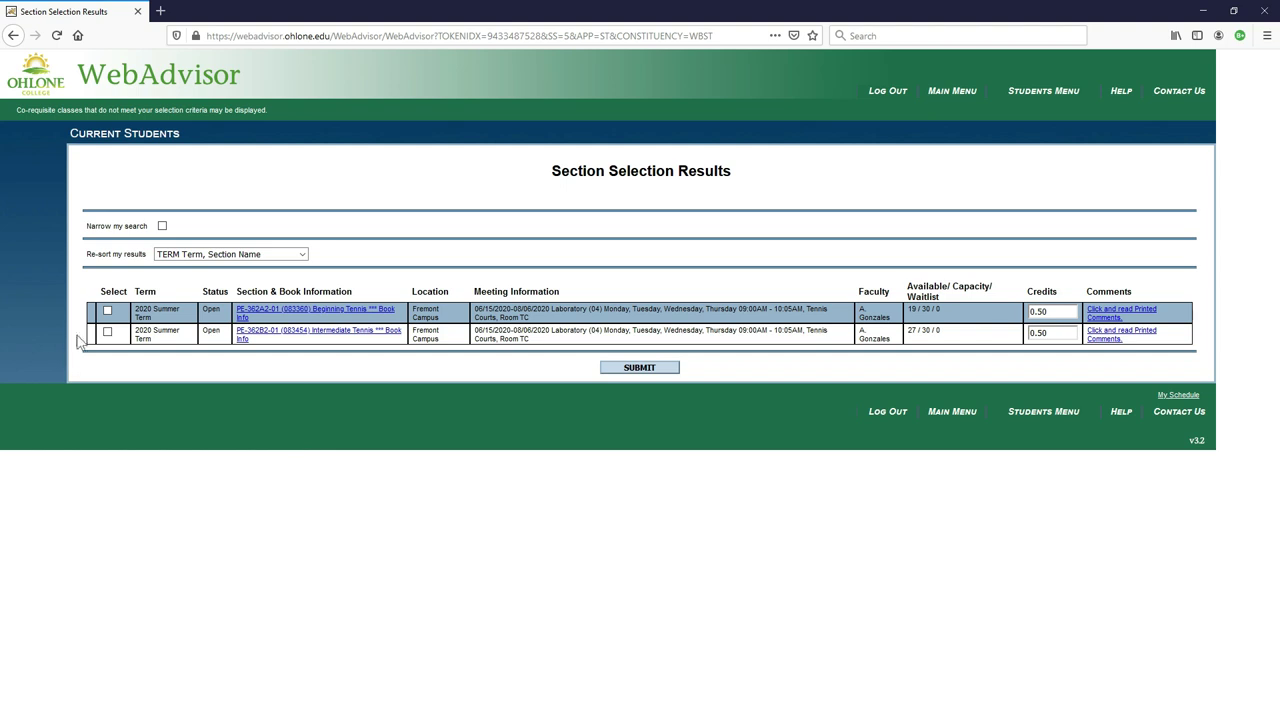
# - Select the tennis section and submit it with the Register action
pyautogui.click(107, 331)
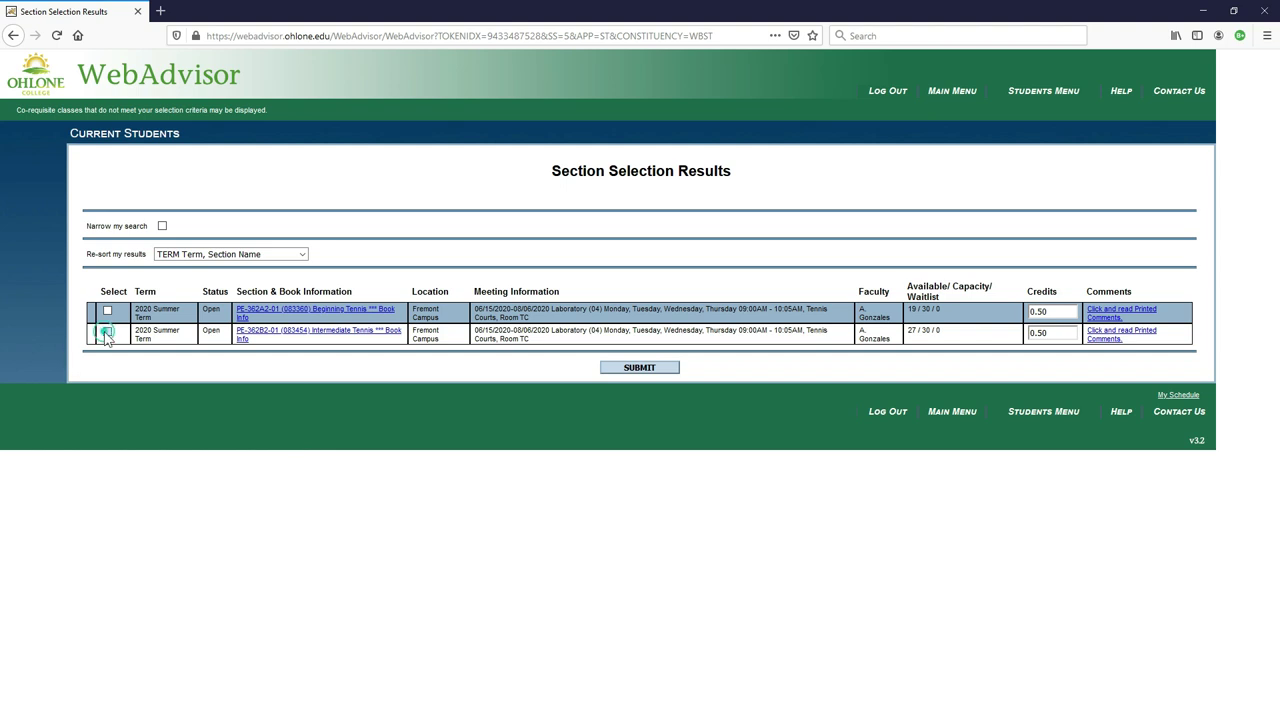
pyautogui.click(640, 368)
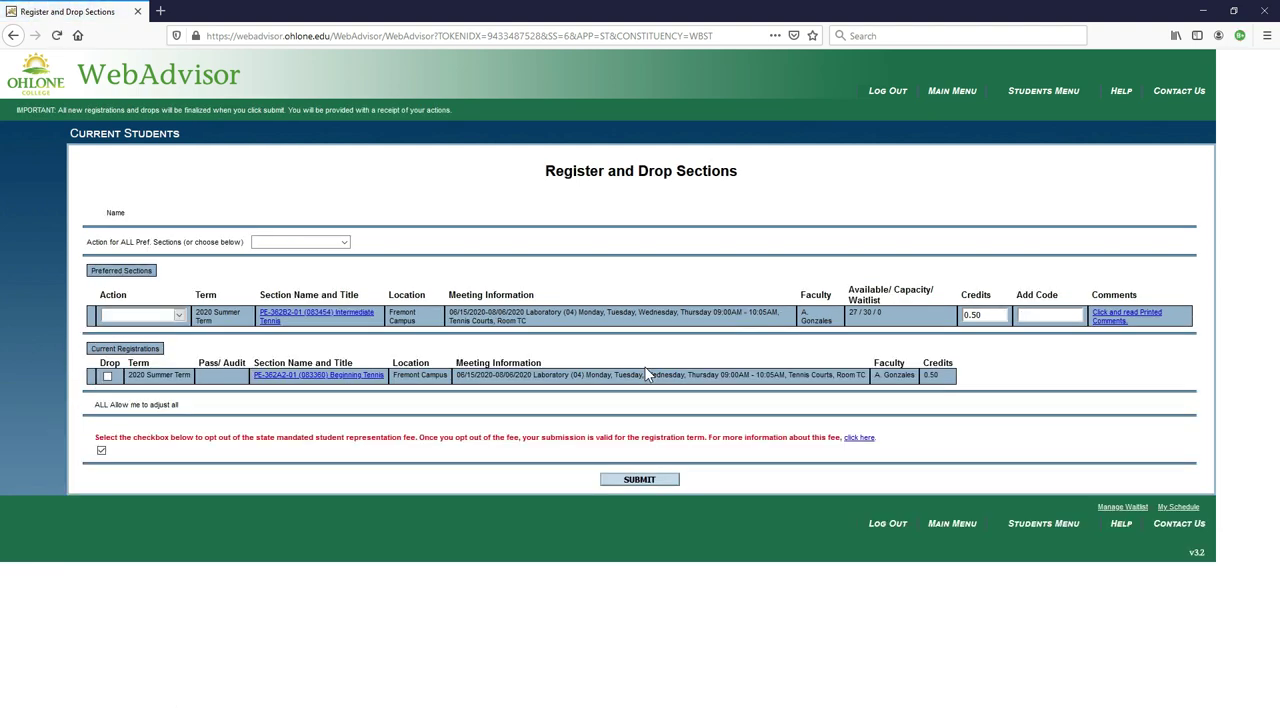
pyautogui.click(165, 315)
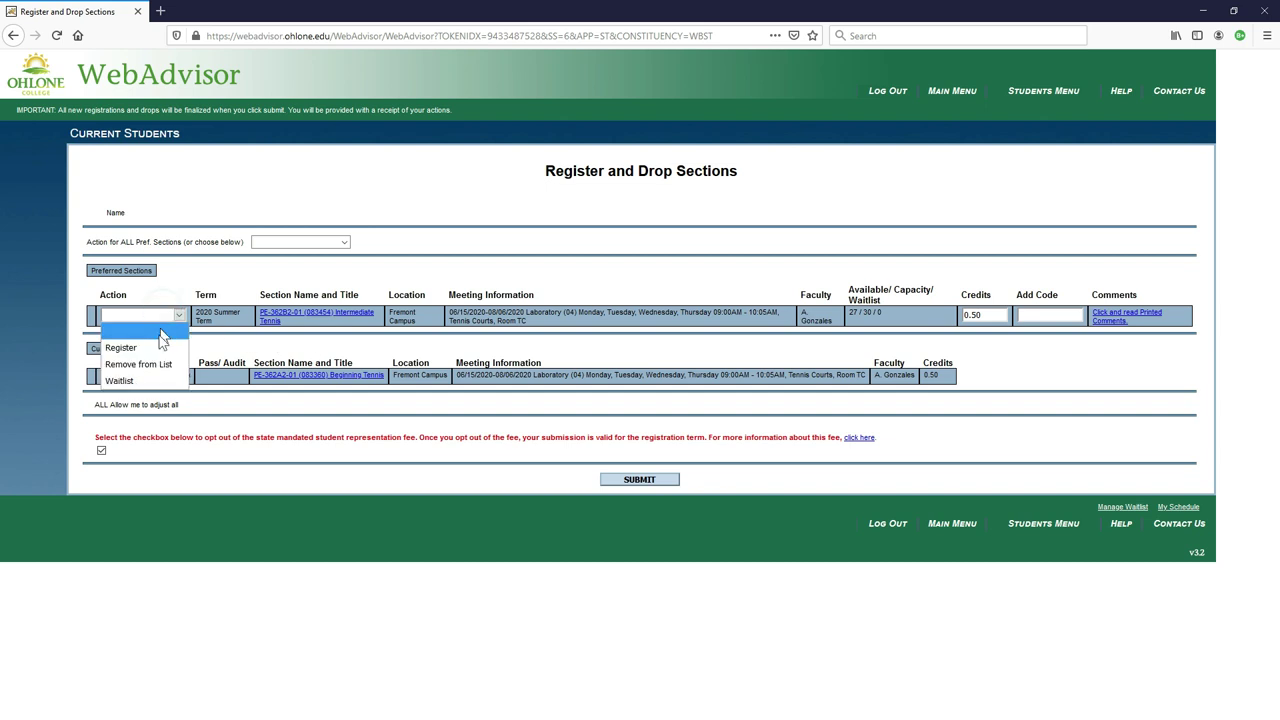
pyautogui.click(158, 348)
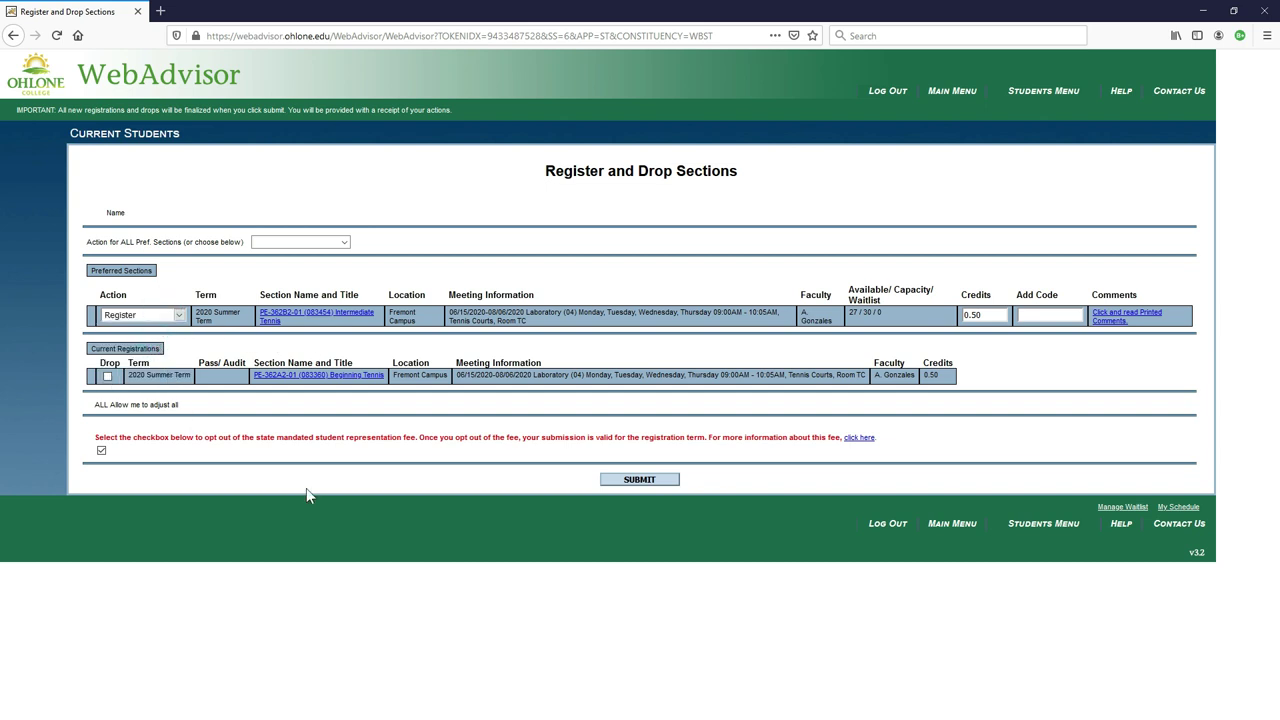
pyautogui.click(638, 480)
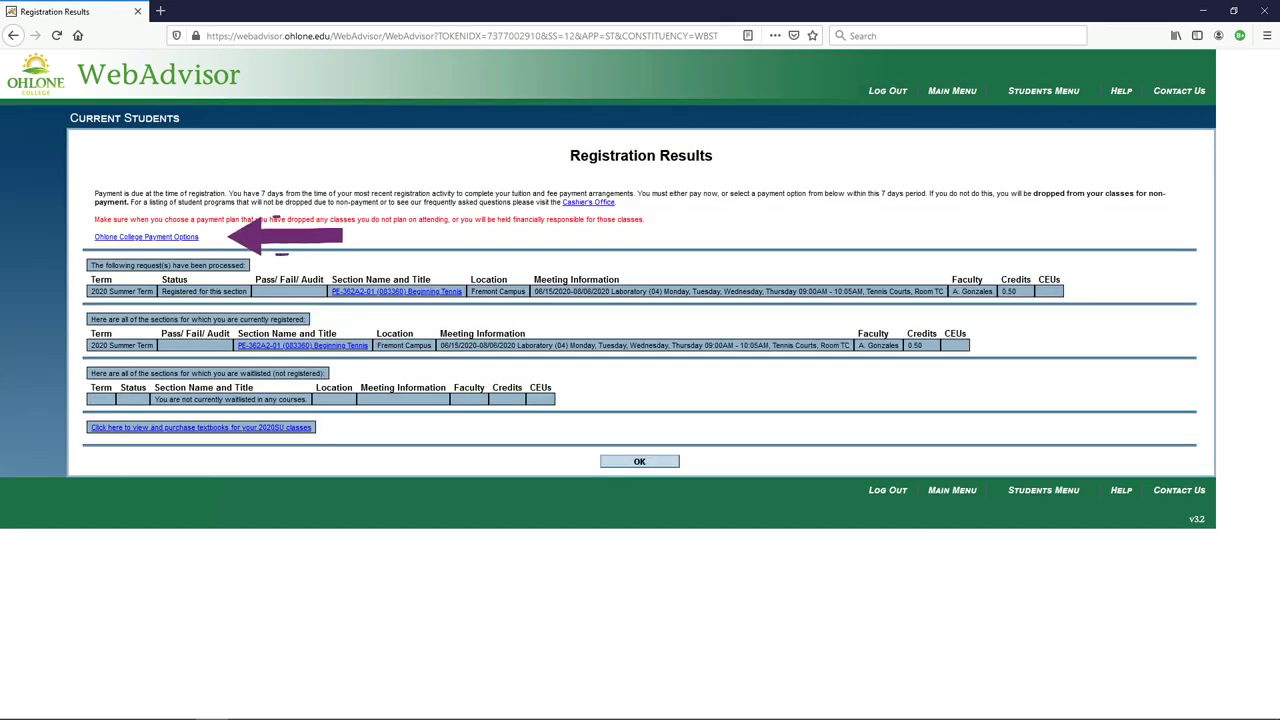